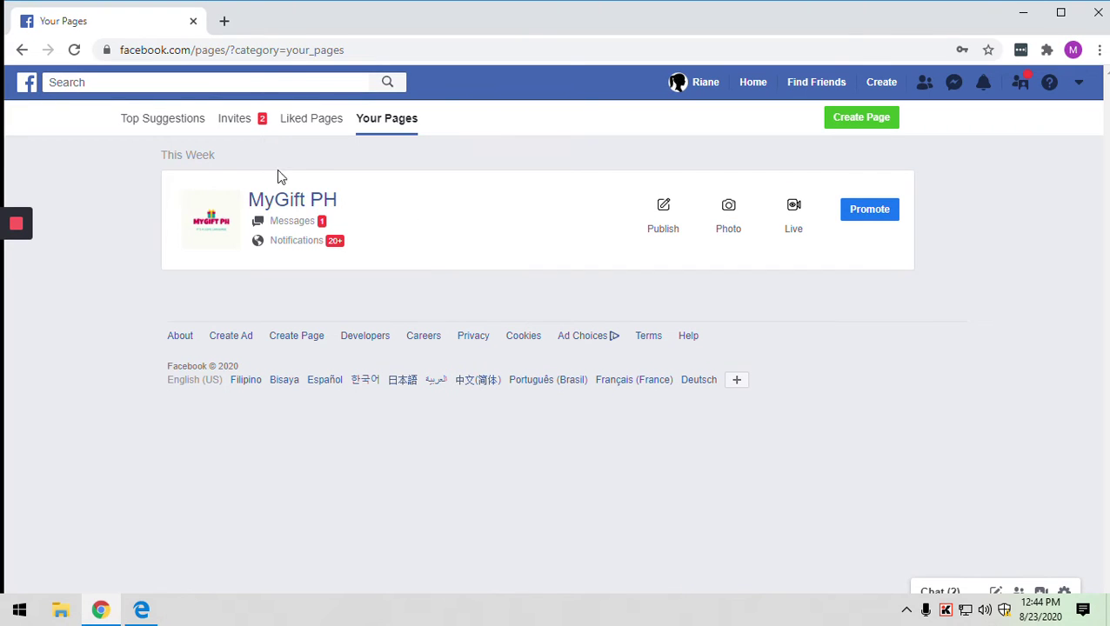
# - Create a Business or Brand page named "Digital Marketing Academy Ph" with the category Education
pyautogui.click(848, 122)
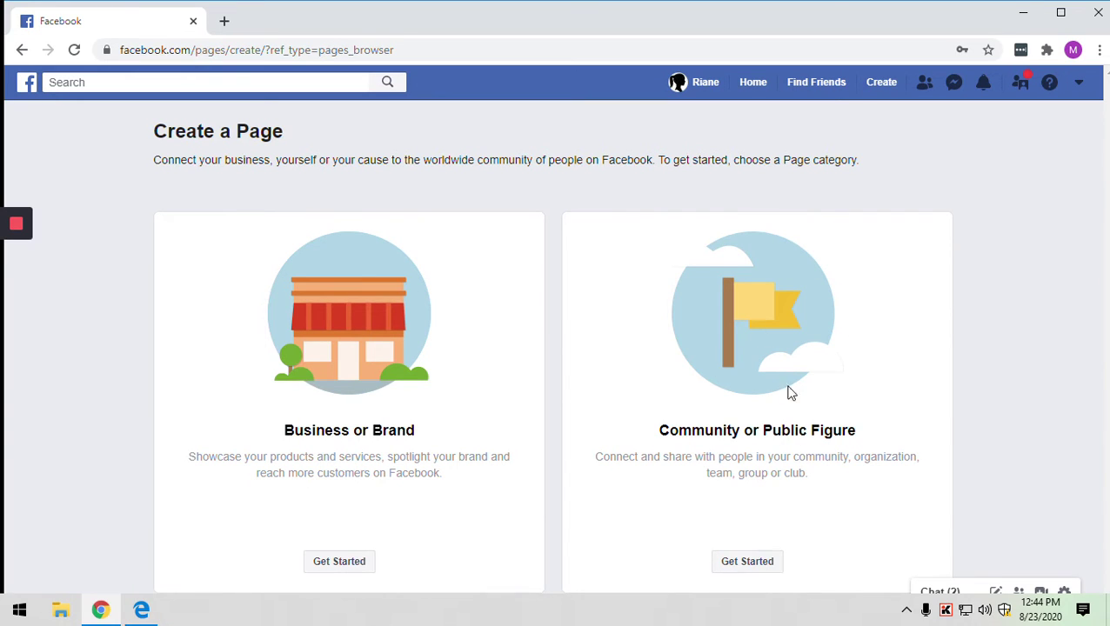
pyautogui.click(339, 562)
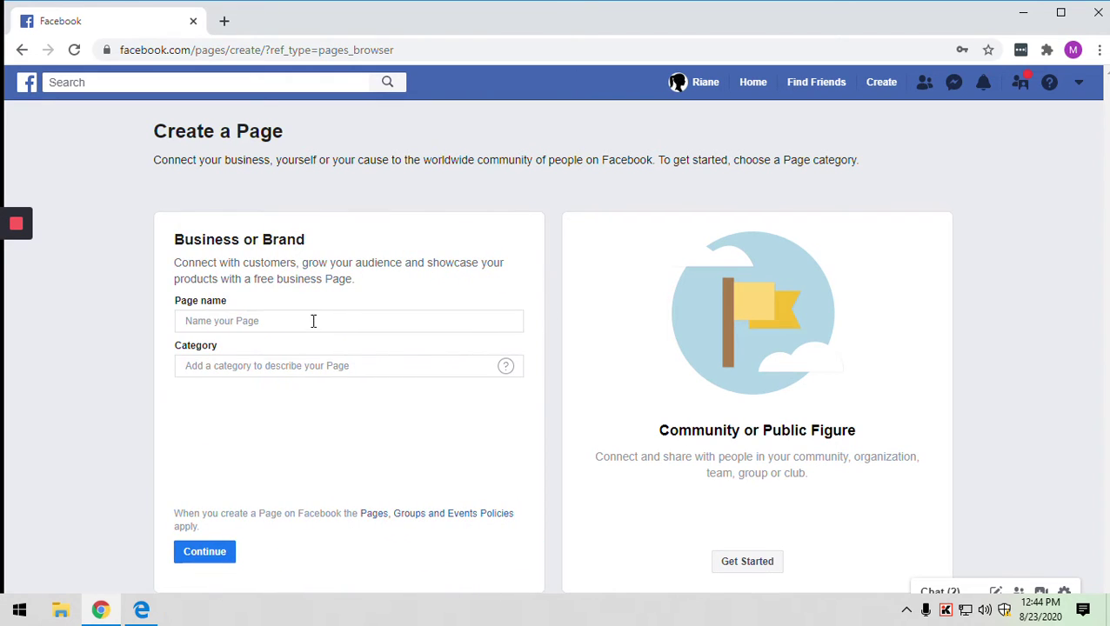
pyautogui.click(313, 321)
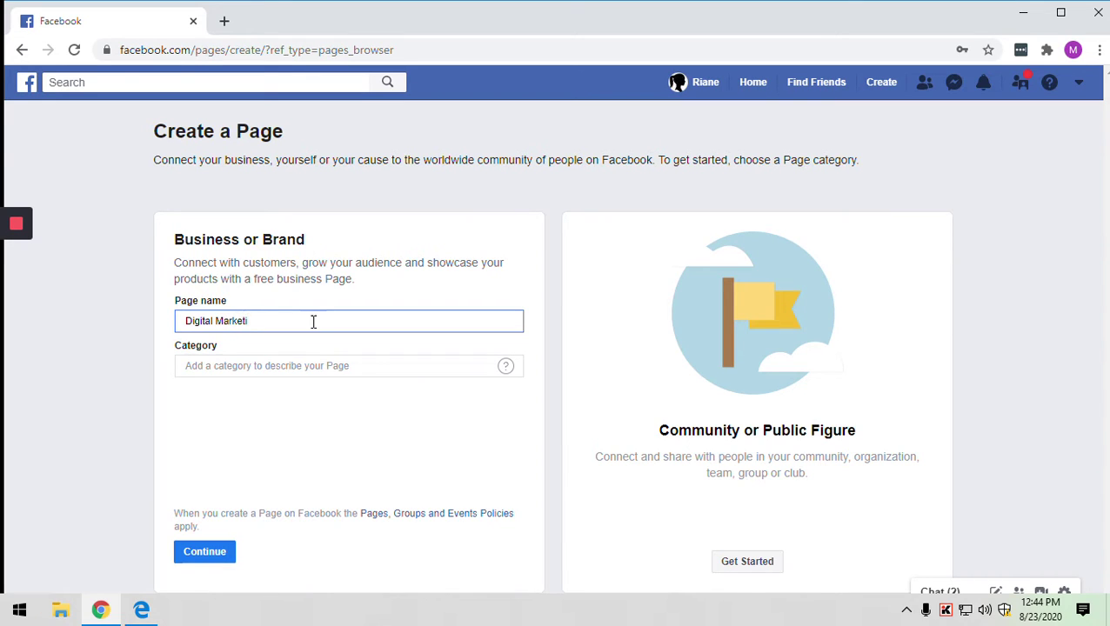
pyautogui.write('cademy Ph')
pyautogui.click(362, 368)
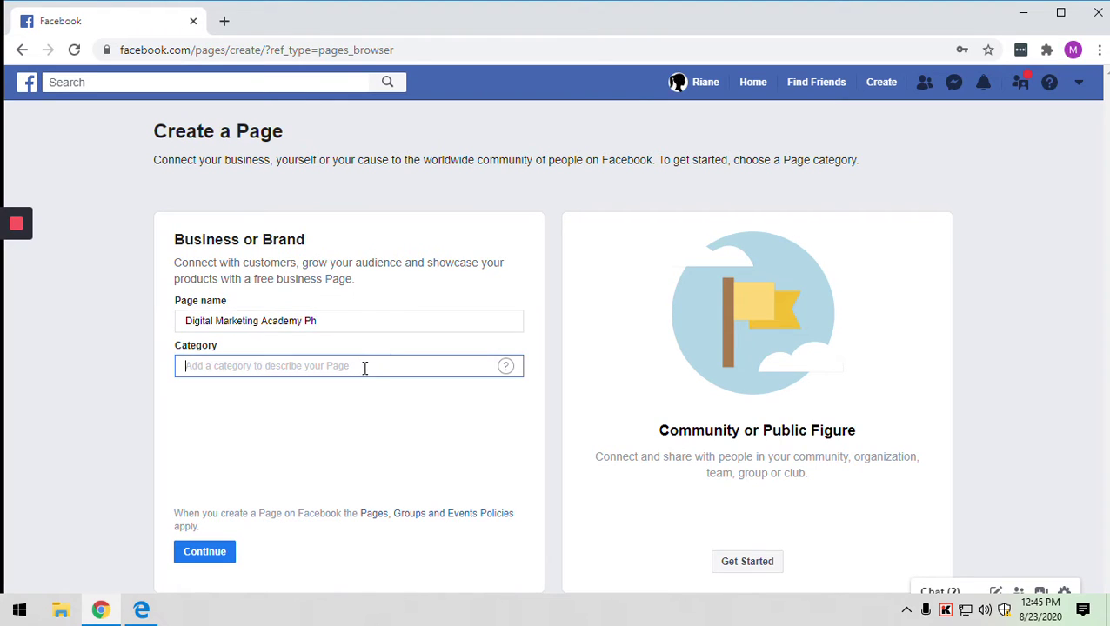
pyautogui.write('educ')
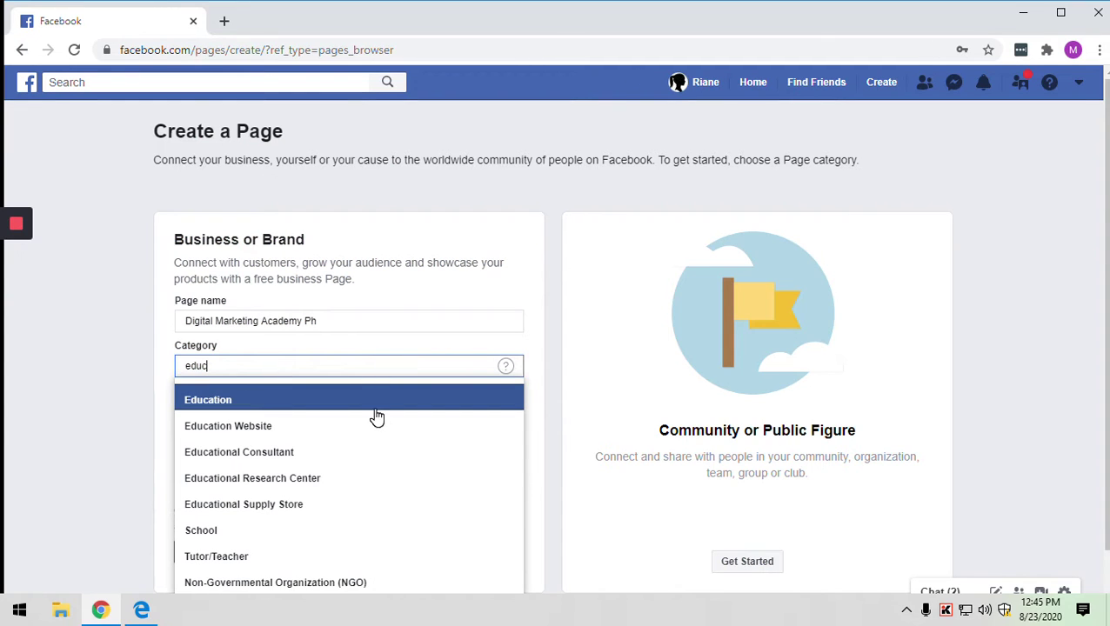
pyautogui.click(379, 403)
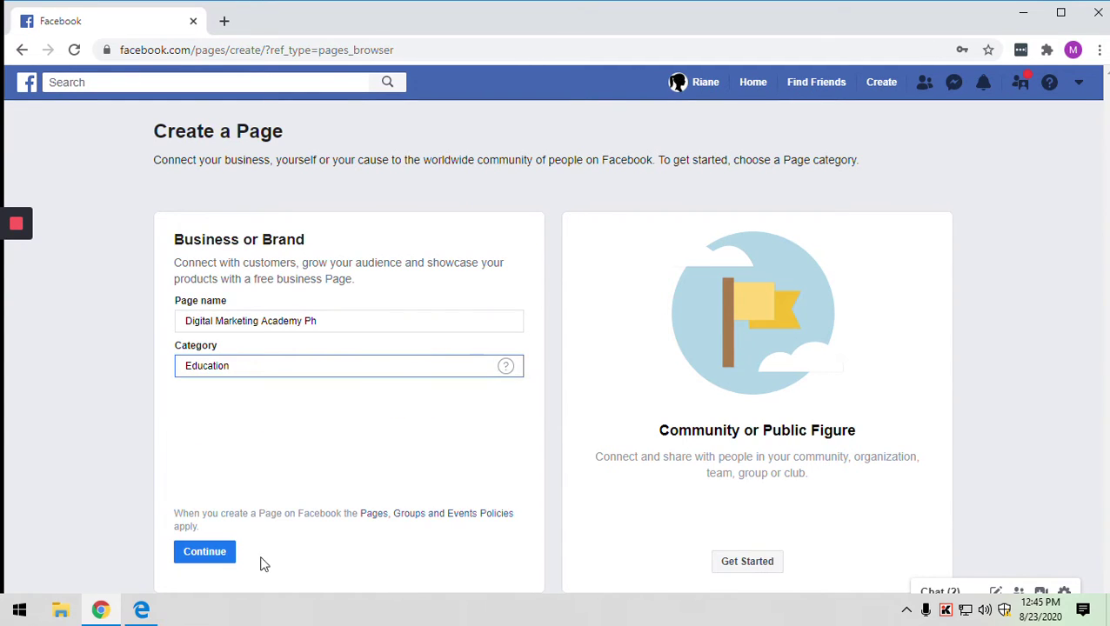
pyautogui.click(208, 552)
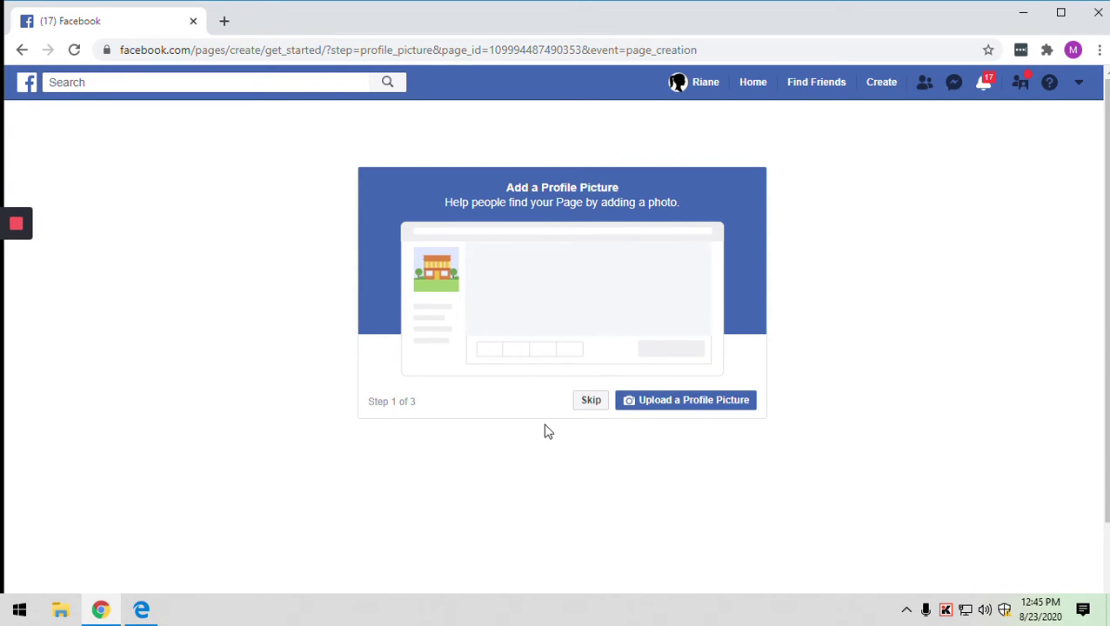
# - Skip adding a profile picture and cover photo, decline the online booking tool, and dismiss the tip about inviting friends
pyautogui.click(592, 402)
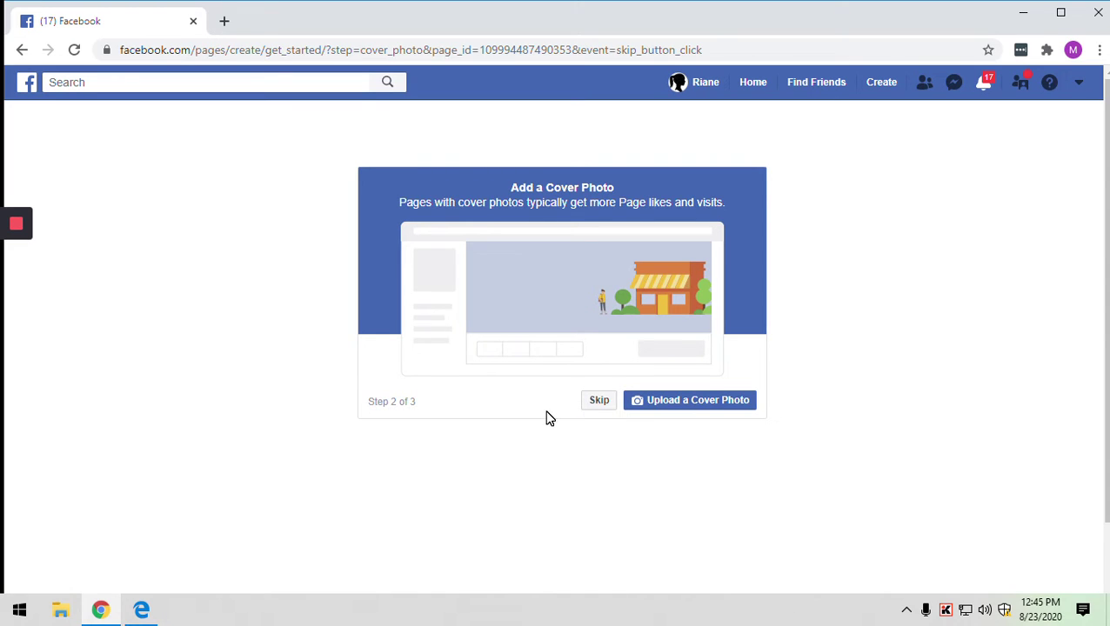
pyautogui.click(591, 407)
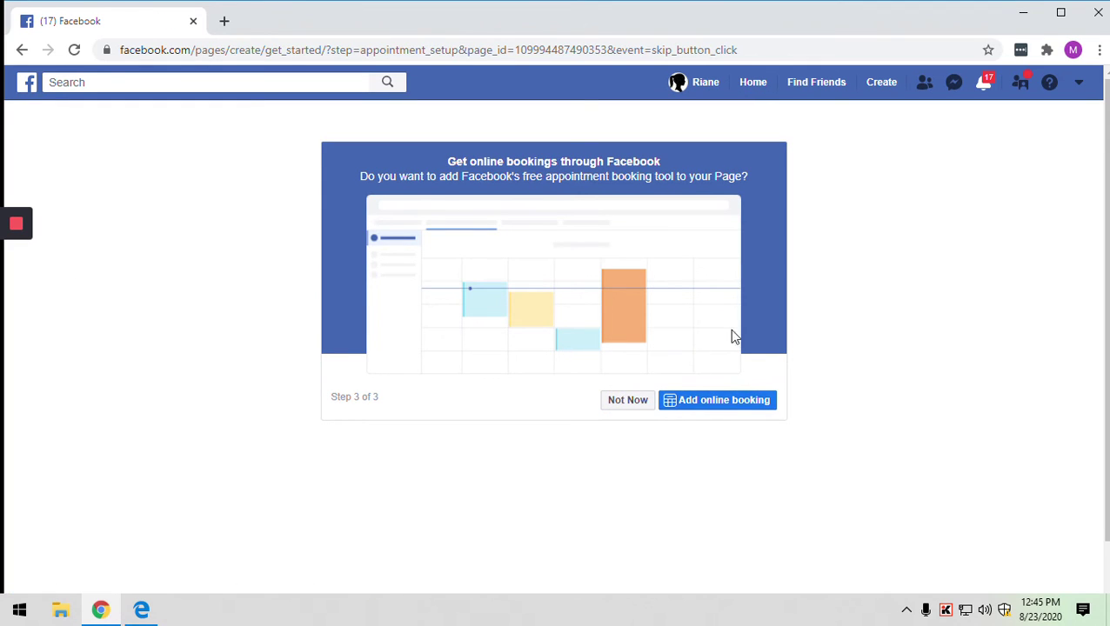
pyautogui.click(622, 402)
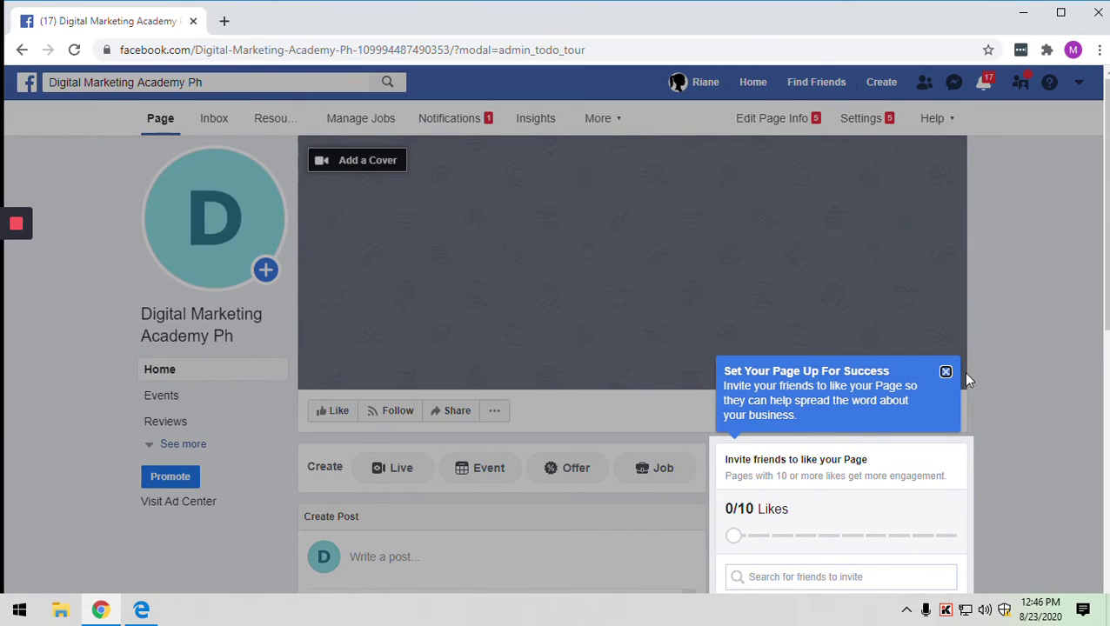
pyautogui.scroll(-2, 835, 315)
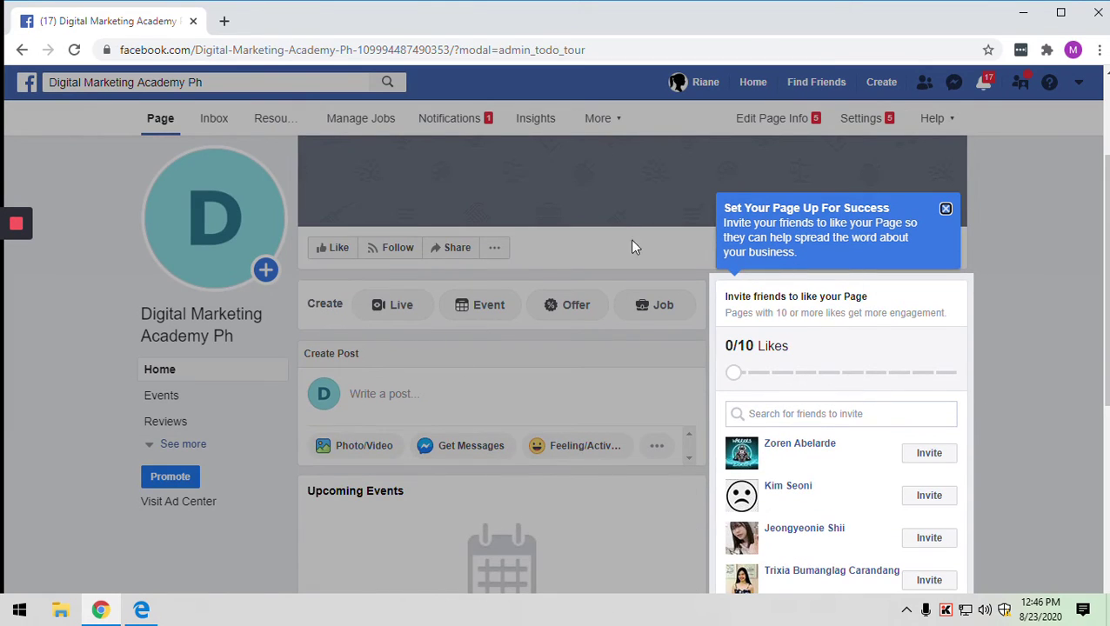
pyautogui.click(946, 208)
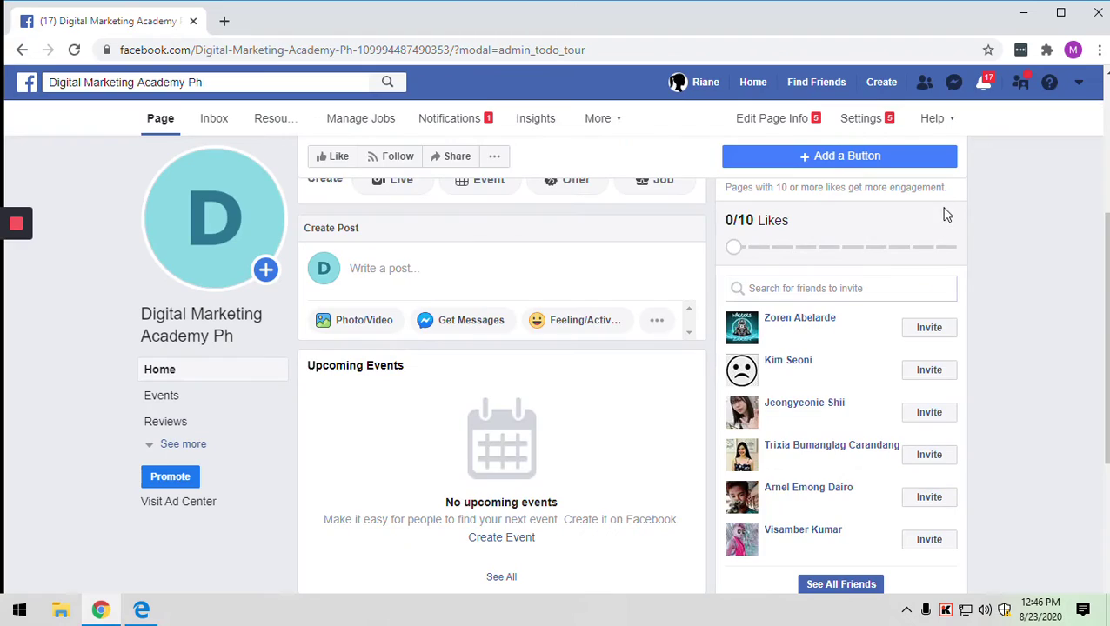
pyautogui.scroll(3, 439, 406)
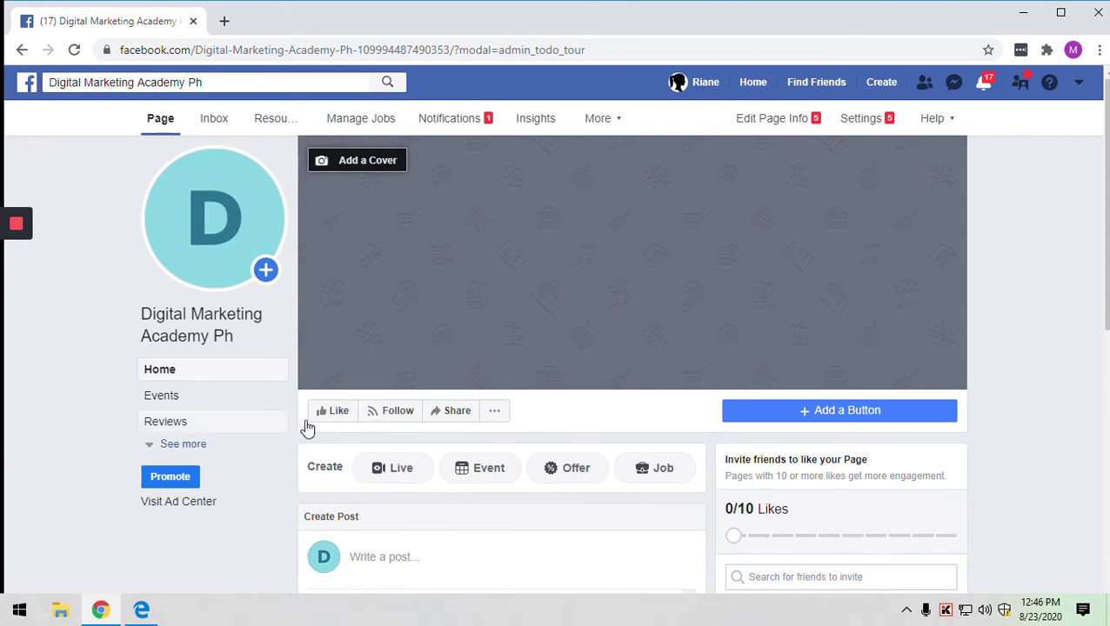
# - Add a Send Message contact button to the page that directs people to Messenger
pyautogui.click(831, 415)
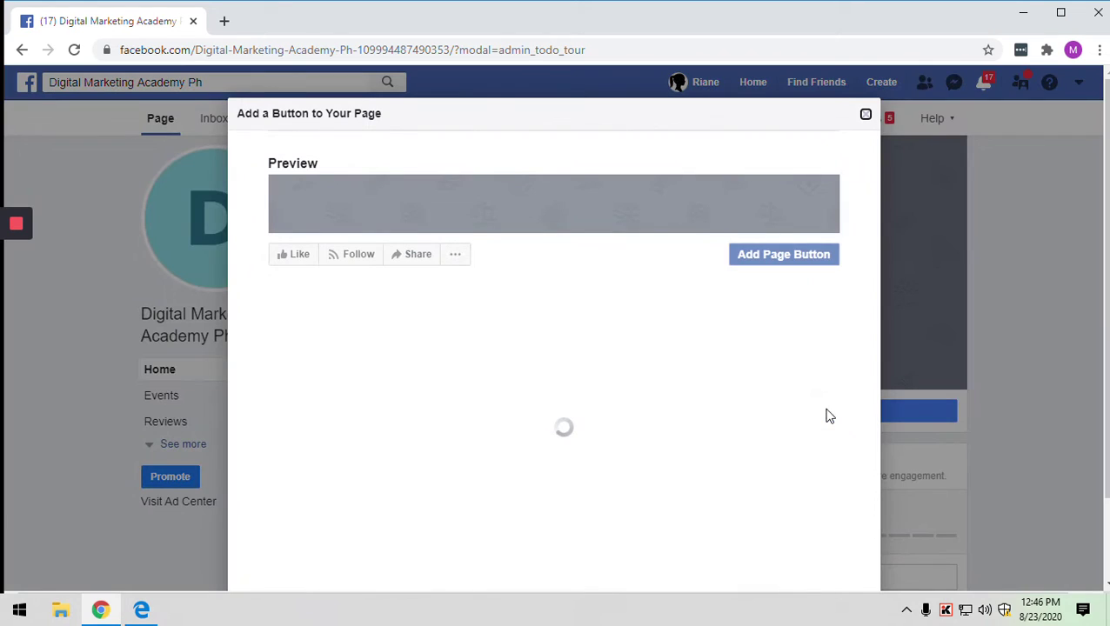
pyautogui.scroll(-1, 461, 329)
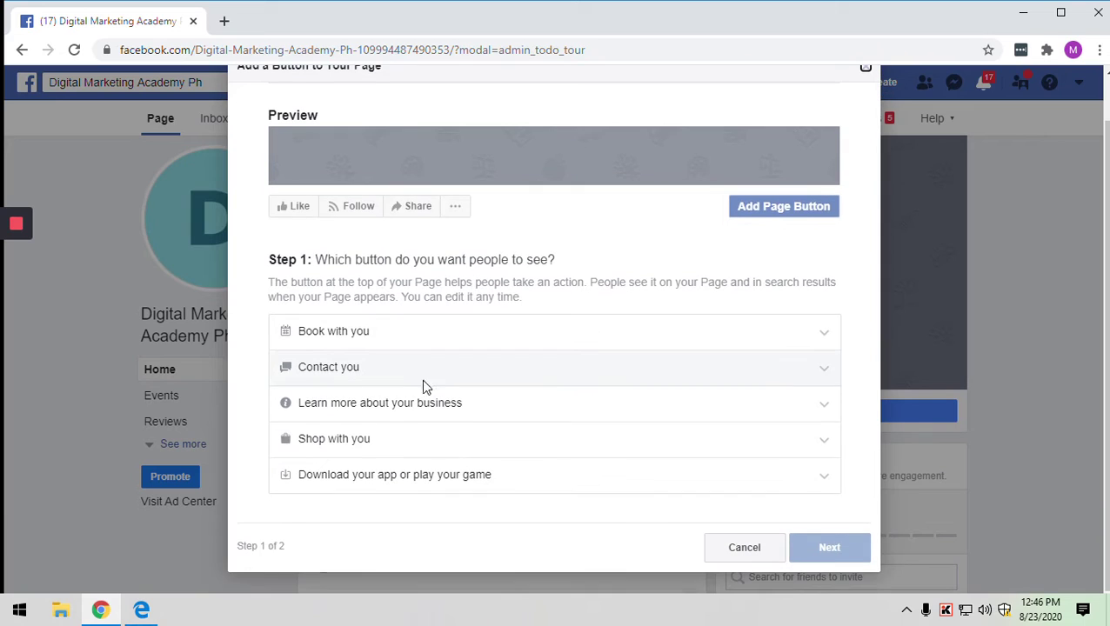
pyautogui.click(826, 383)
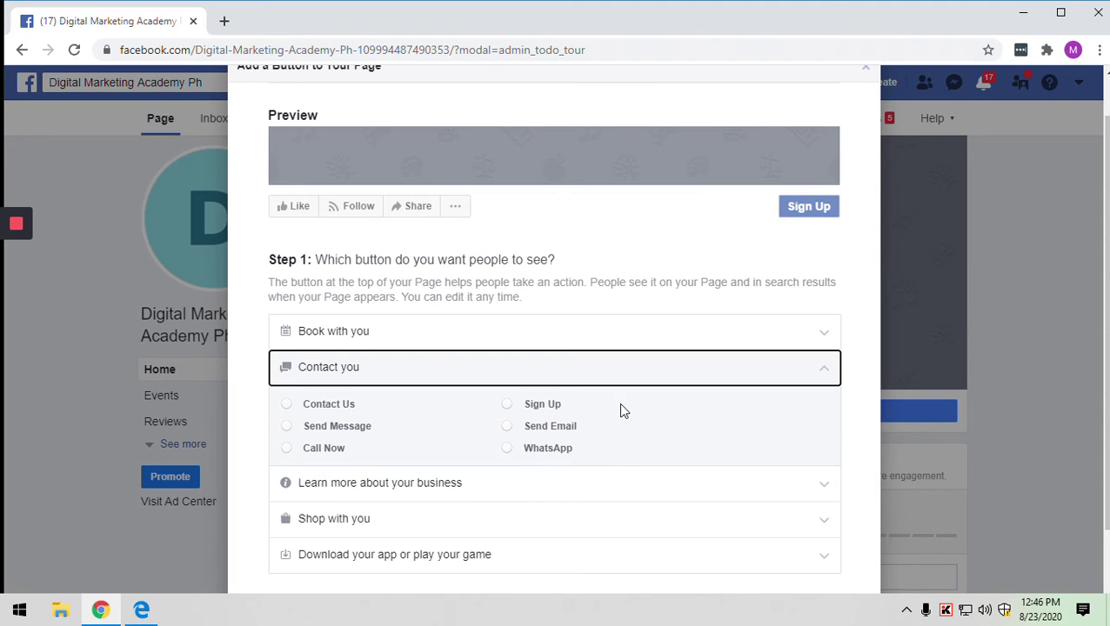
pyautogui.click(287, 426)
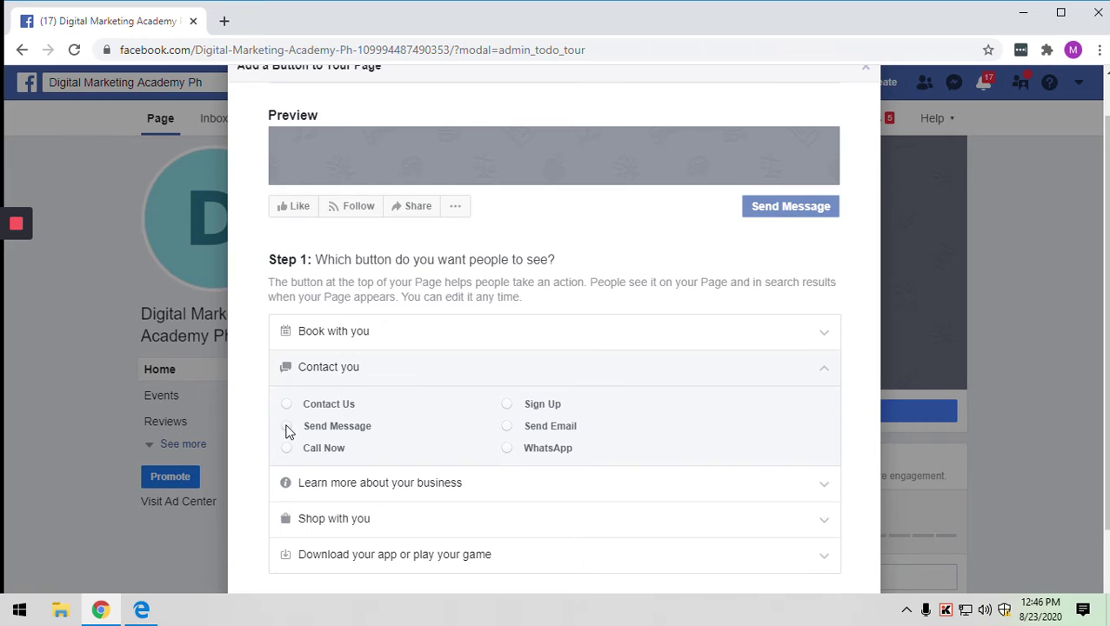
pyautogui.scroll(-1, 567, 408)
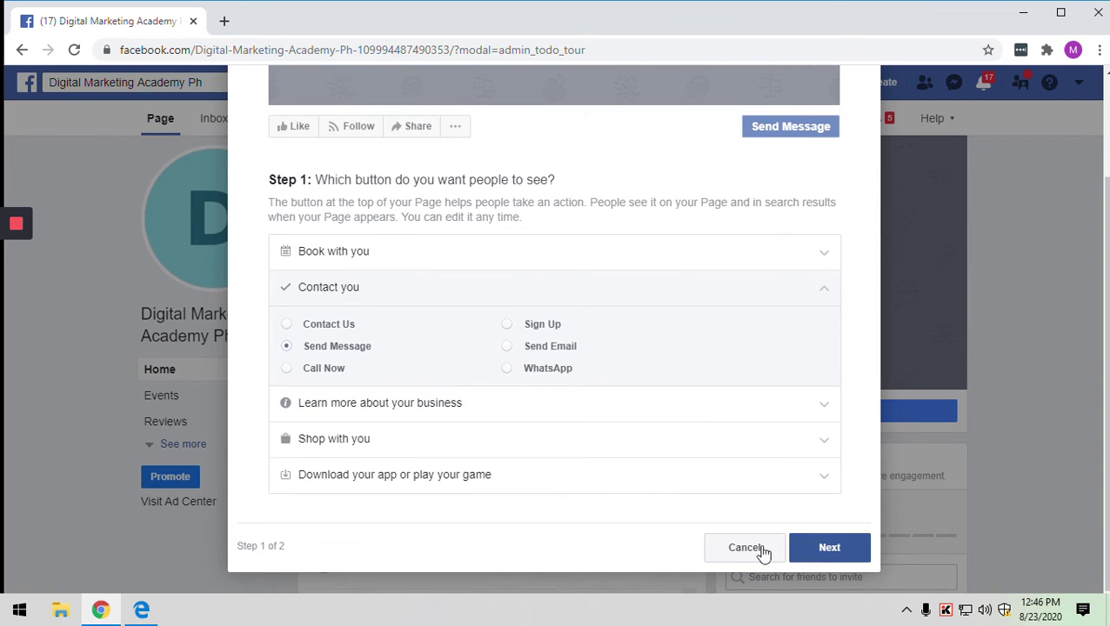
pyautogui.click(404, 440)
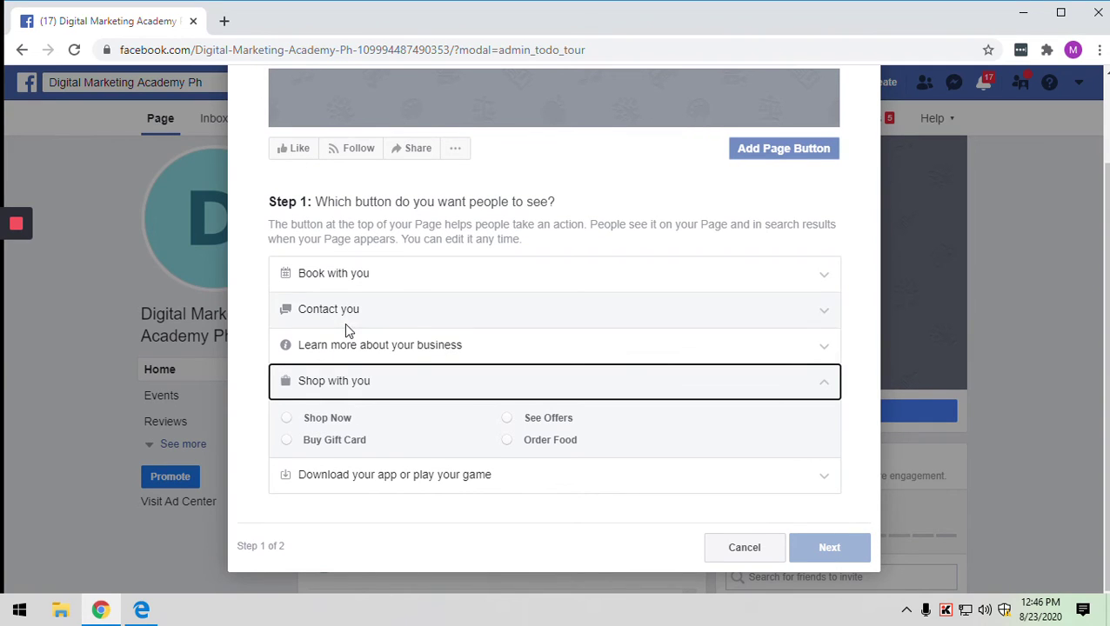
pyautogui.click(369, 314)
pyautogui.click(288, 368)
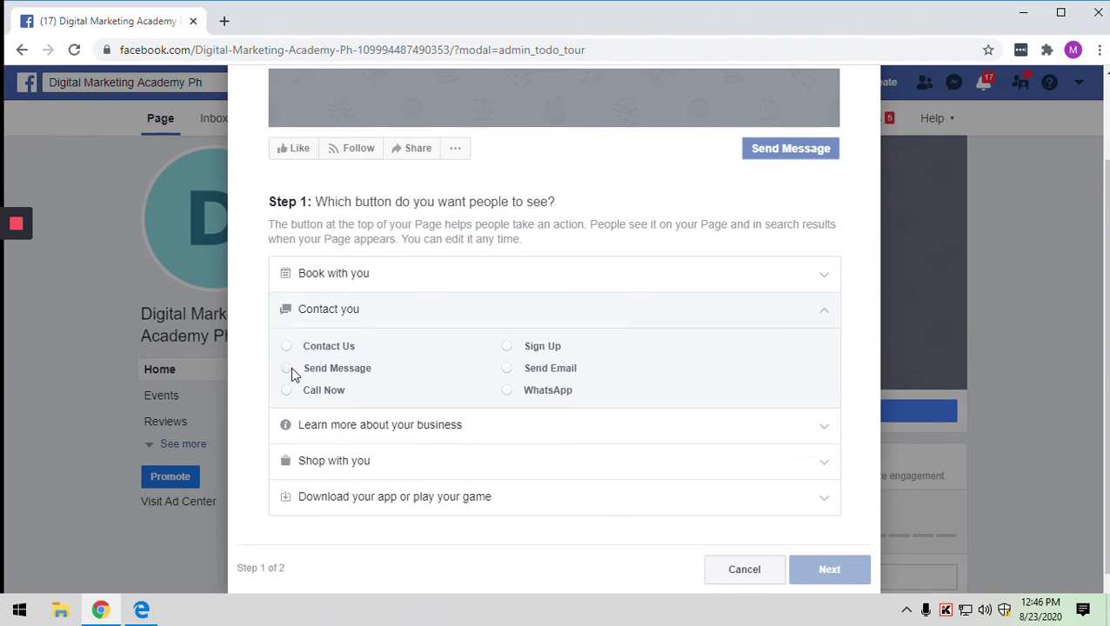
pyautogui.click(830, 570)
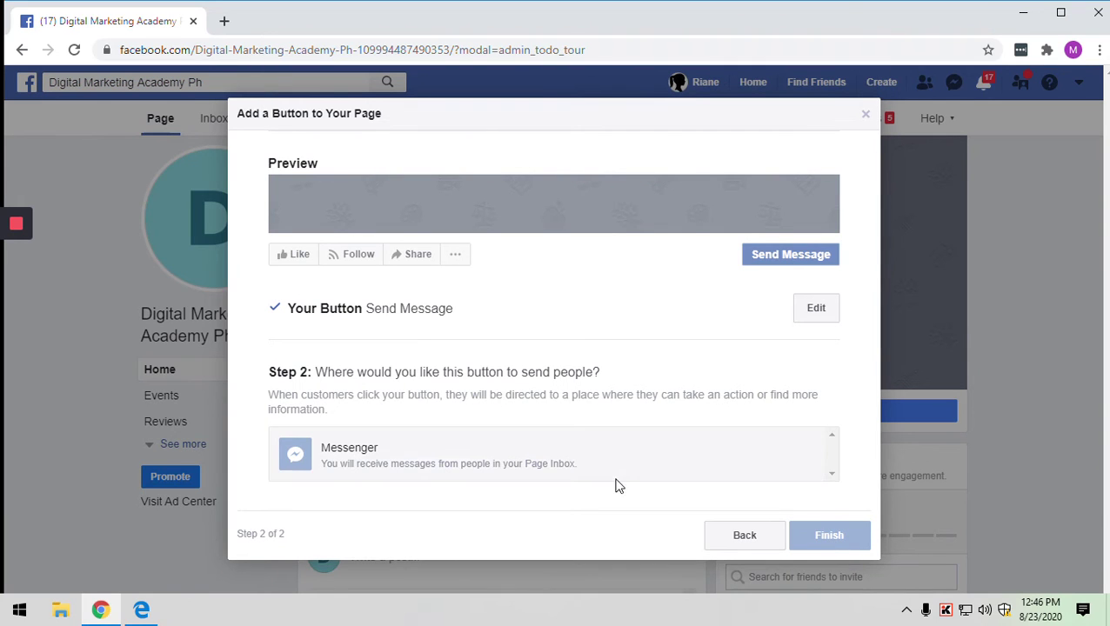
pyautogui.click(376, 447)
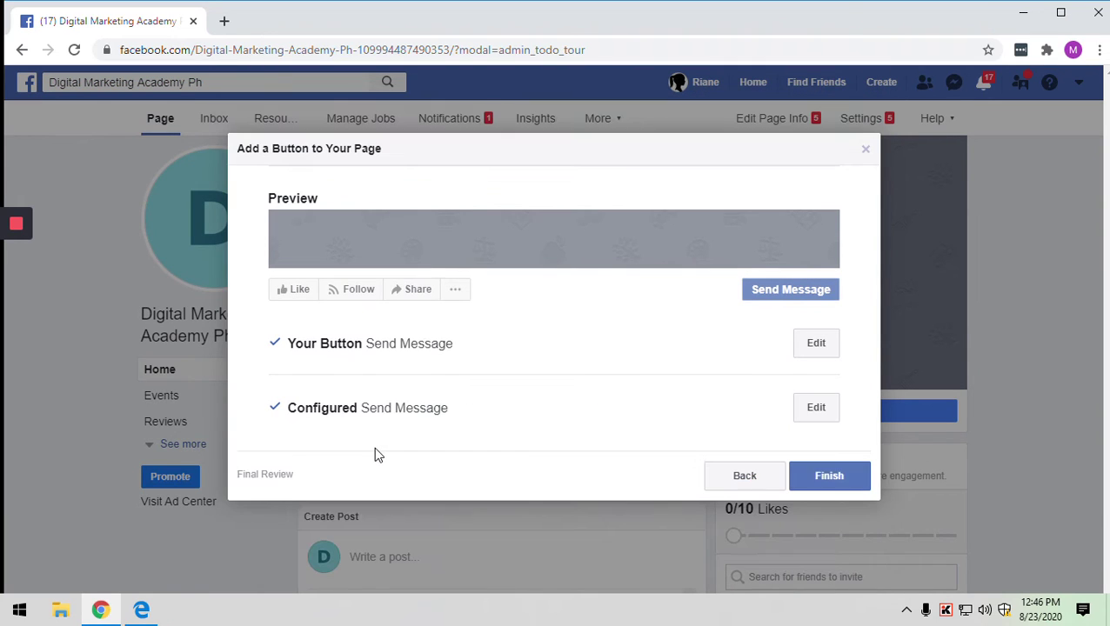
pyautogui.click(816, 473)
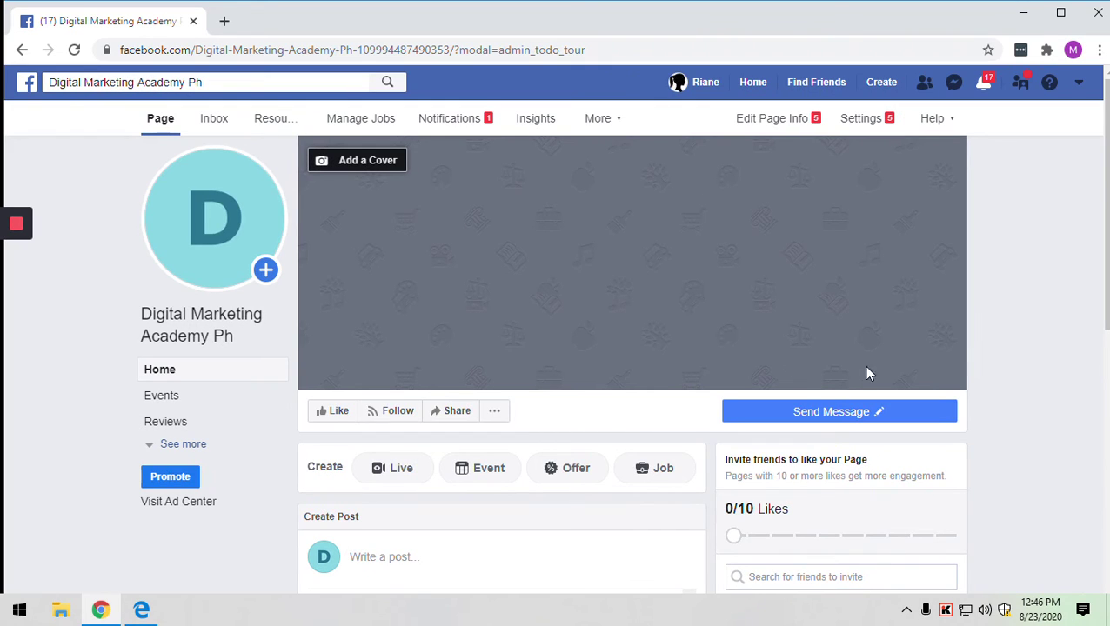
# - Expand the page's section list and review the general, business, contact and other details in its About section
pyautogui.click(853, 414)
pyautogui.scroll(-2, 331, 343)
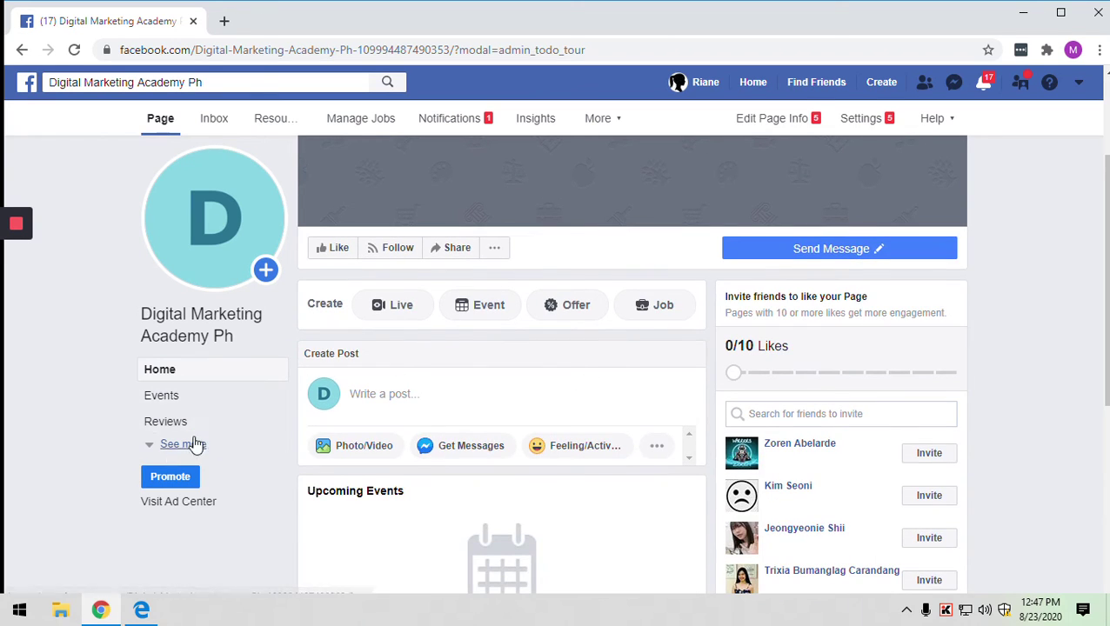
pyautogui.click(193, 445)
pyautogui.scroll(-1, 217, 431)
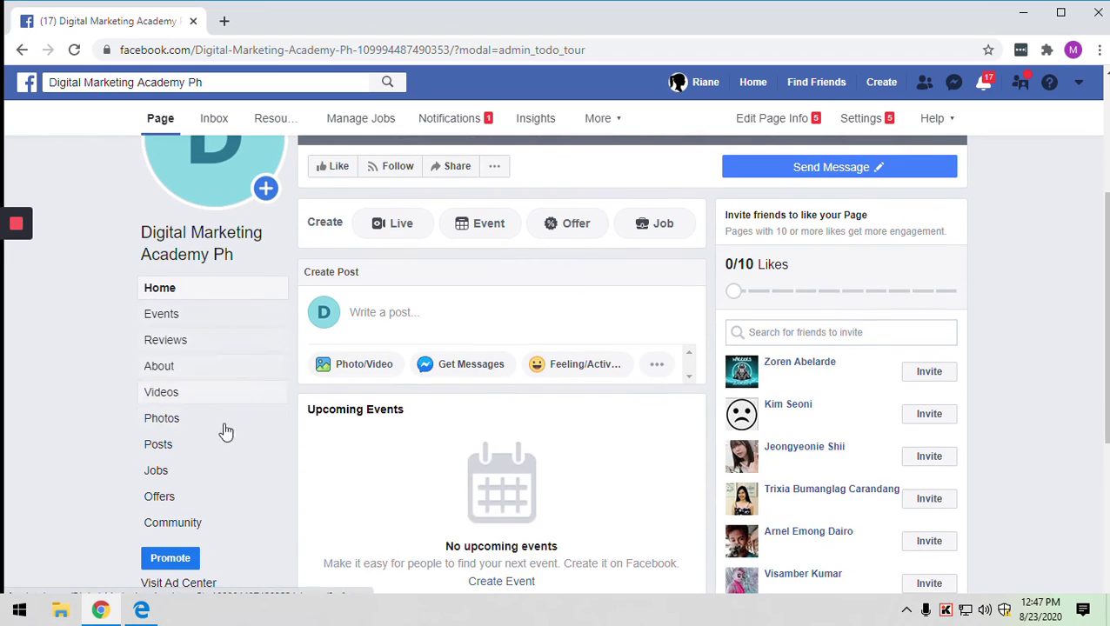
pyautogui.click(193, 375)
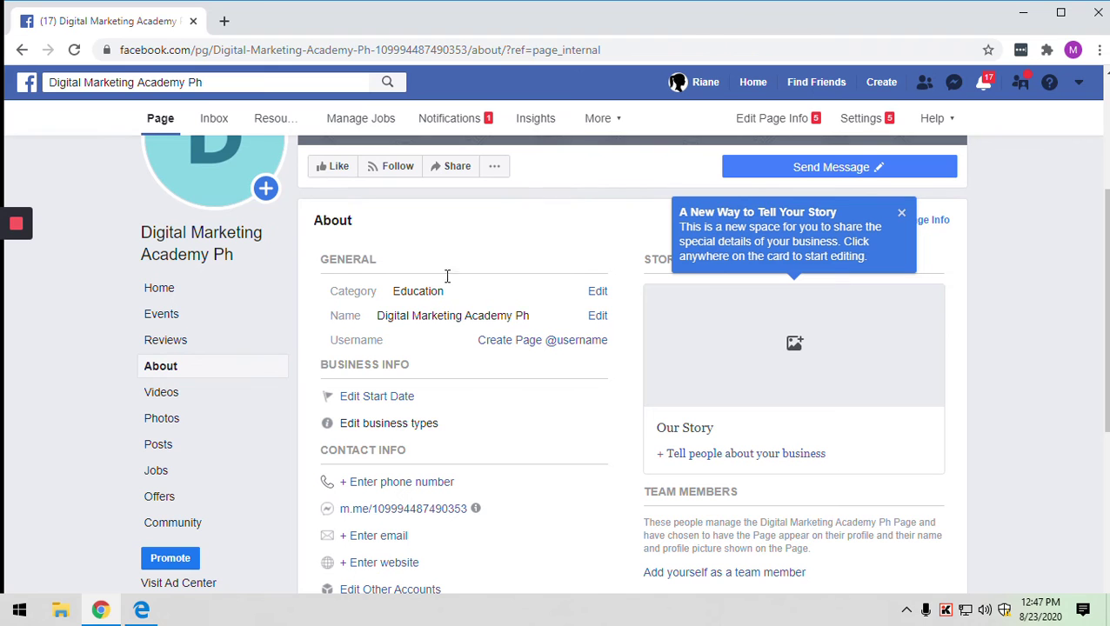
pyautogui.scroll(-4, 492, 408)
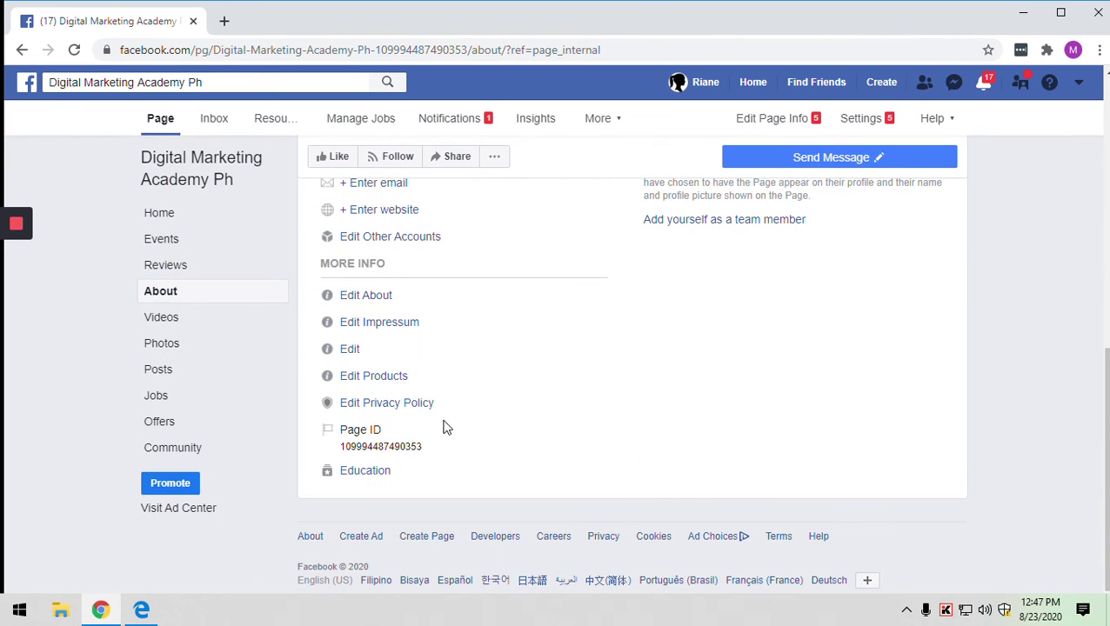
pyautogui.scroll(6, 444, 421)
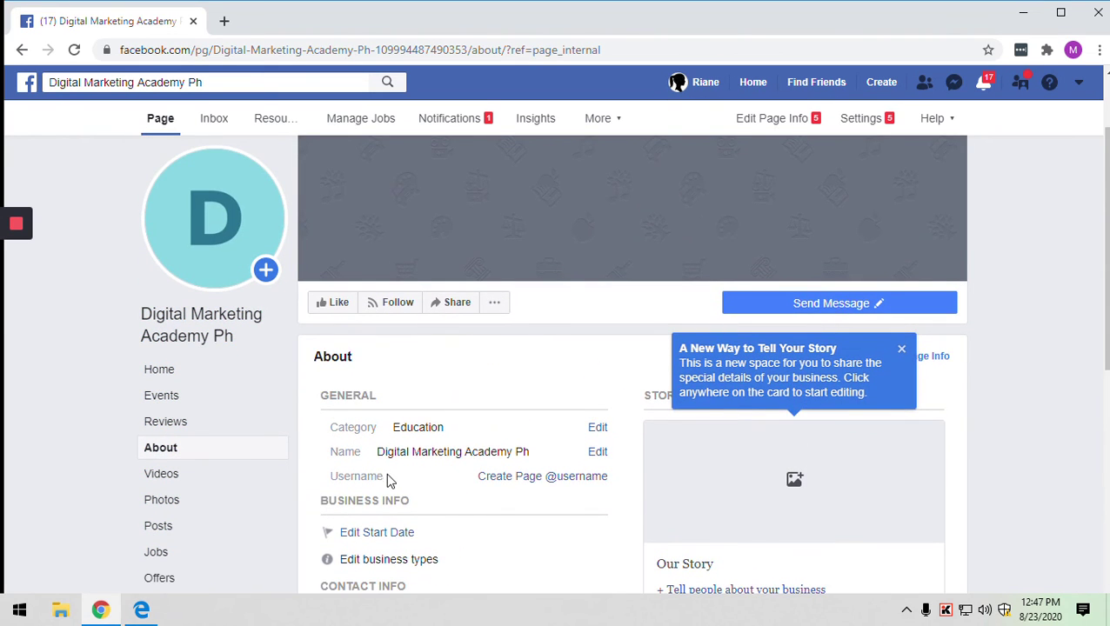
# - Try to create the page username "digitalmarketingacademyph" from the About section
pyautogui.scroll(-1, 389, 481)
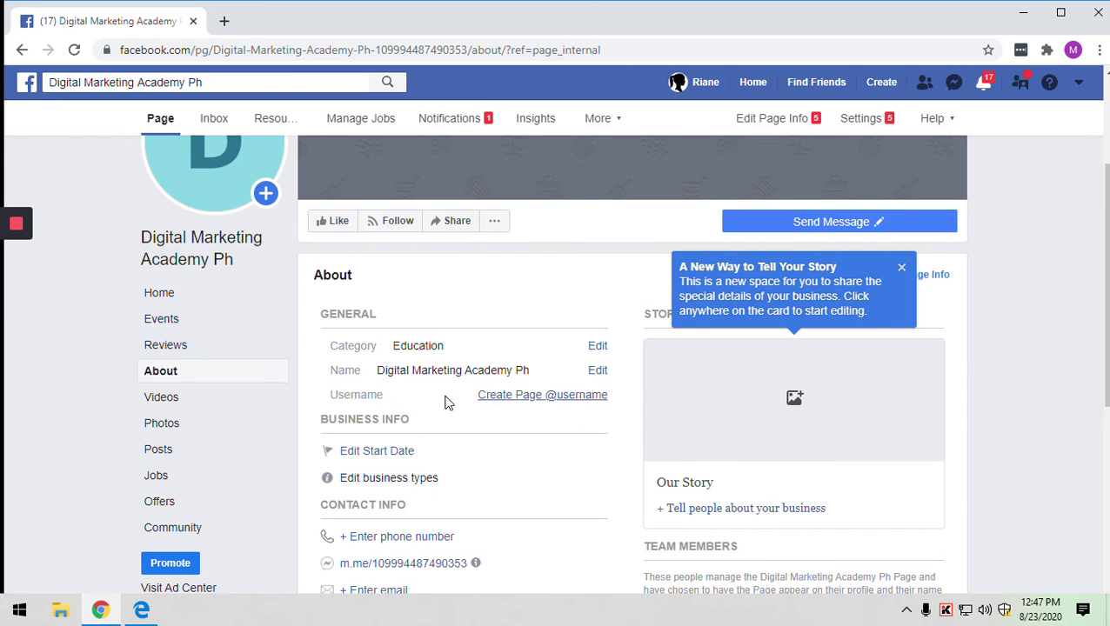
pyautogui.click(552, 396)
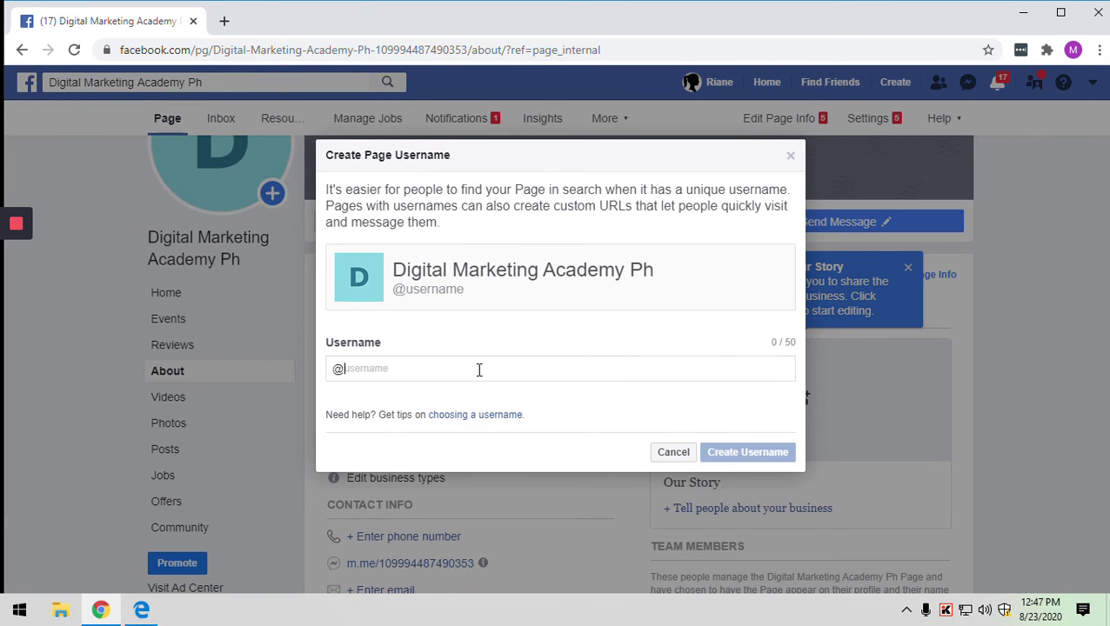
pyautogui.write('digit')
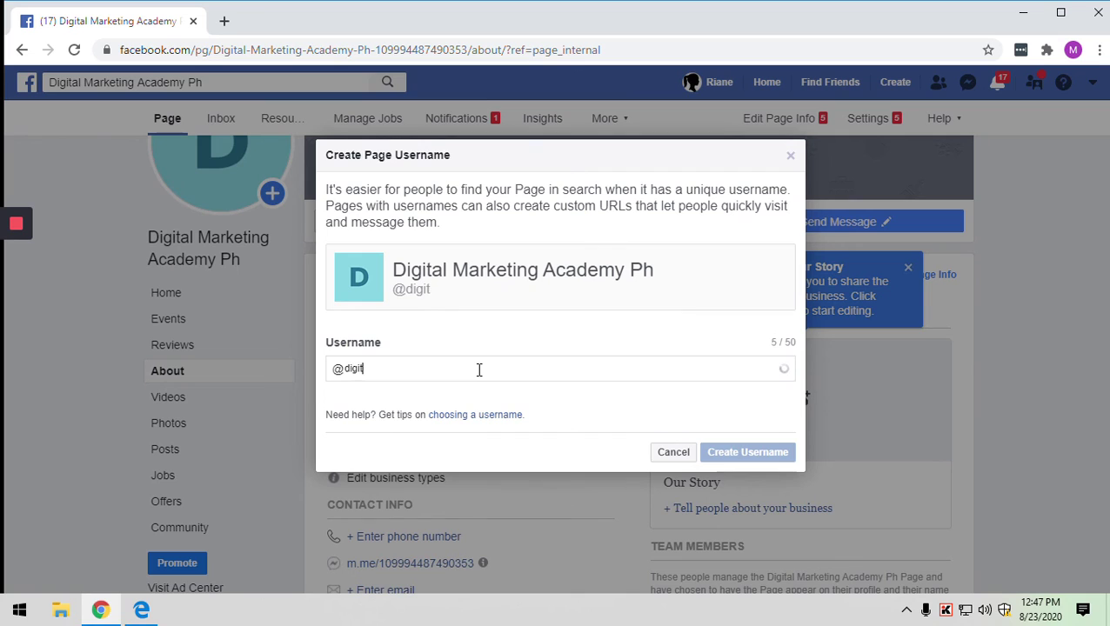
pyautogui.write('almarketin')
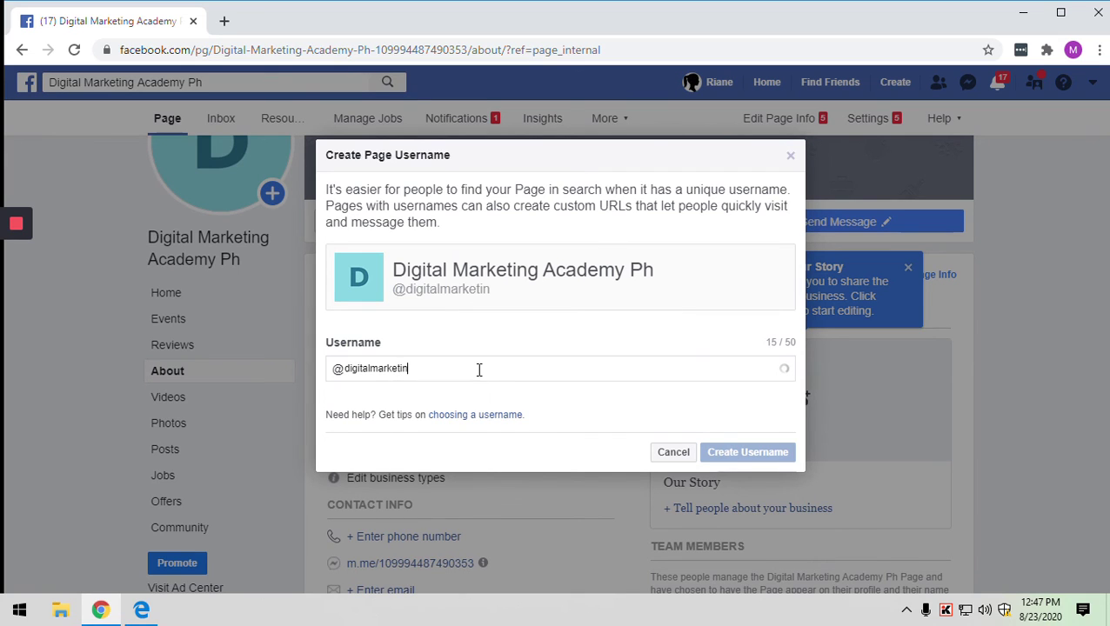
pyautogui.write('g')
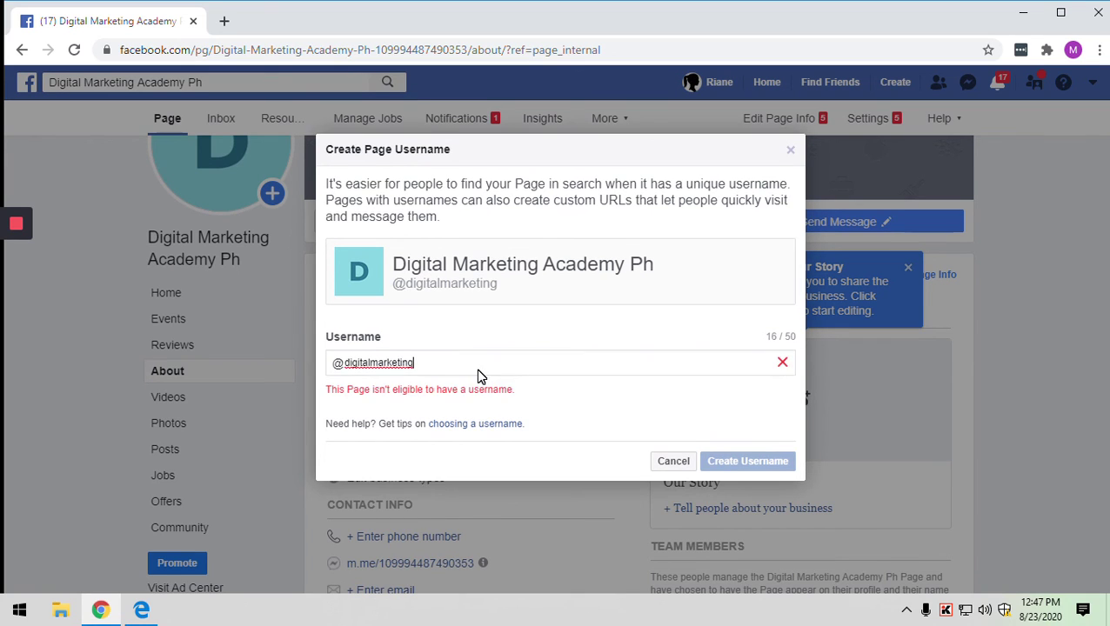
pyautogui.write('acade')
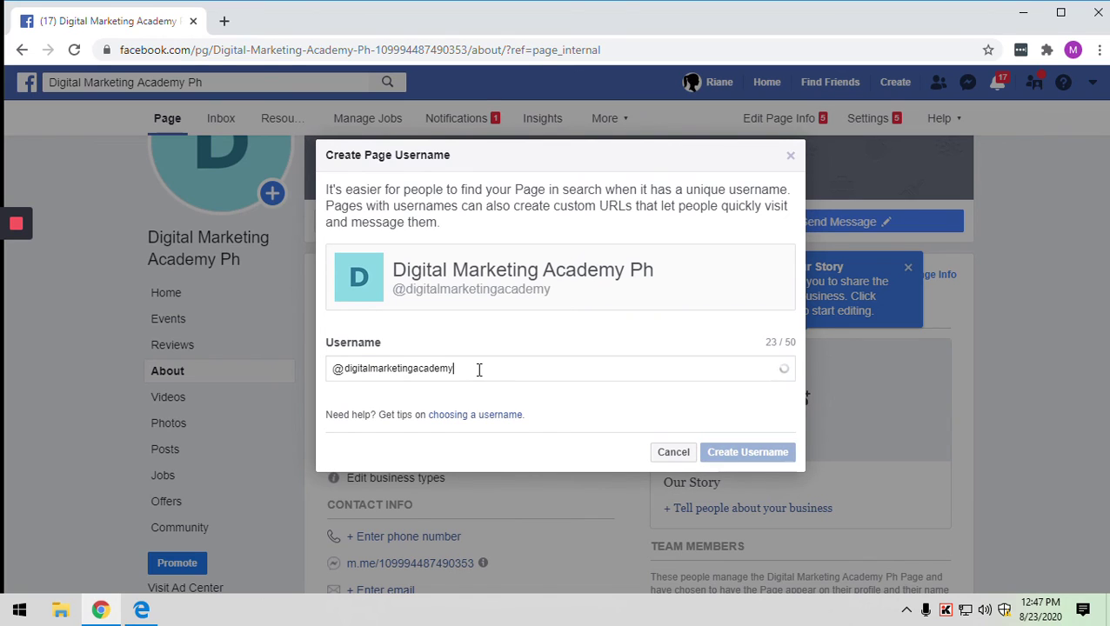
pyautogui.write('myph')
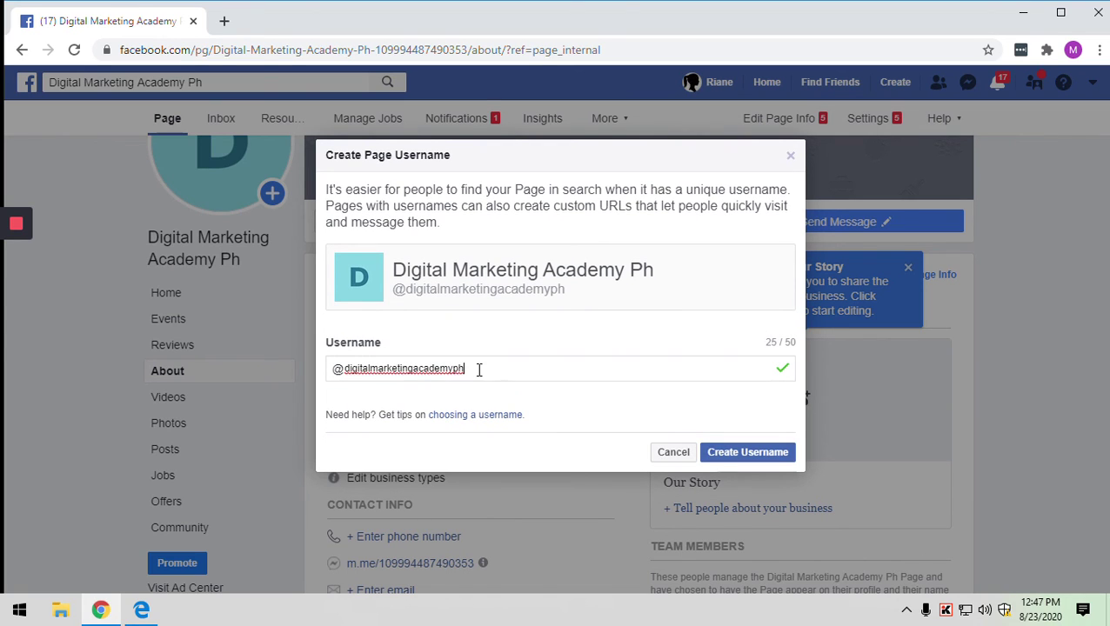
pyautogui.click(742, 457)
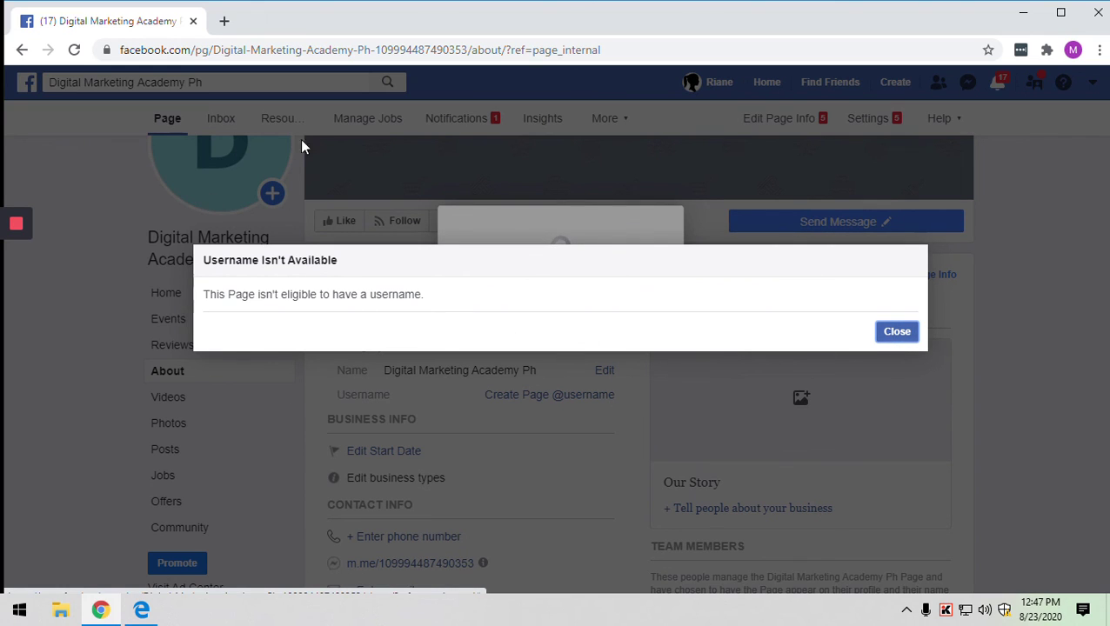
pyautogui.click(893, 336)
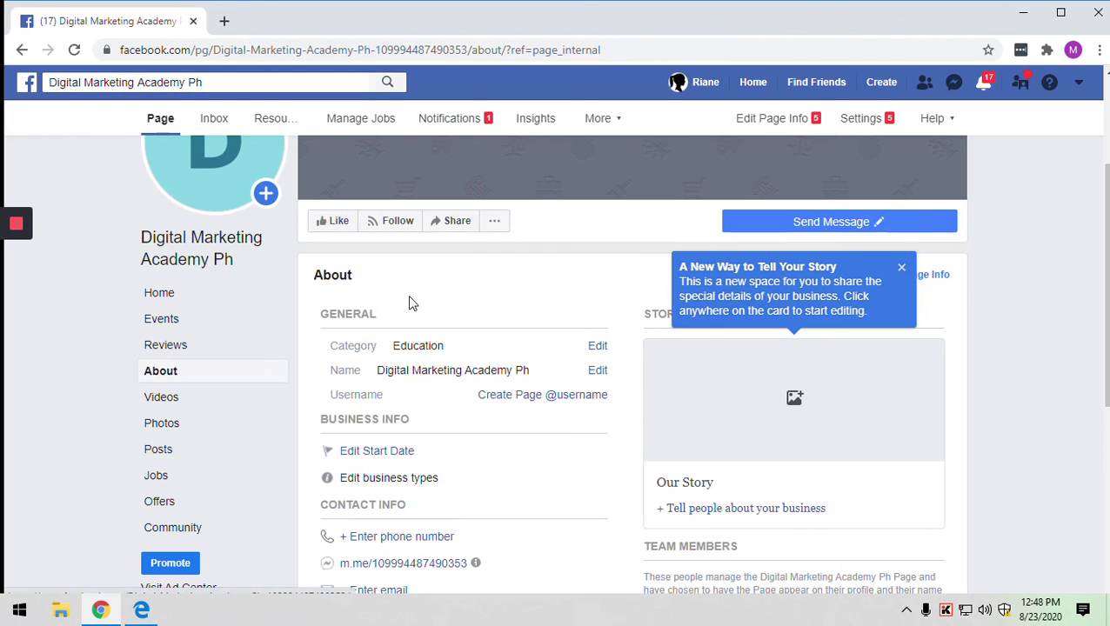
# - Look over the remaining About details and return to the page's Home section
pyautogui.scroll(-5, 221, 296)
pyautogui.scroll(6, 272, 337)
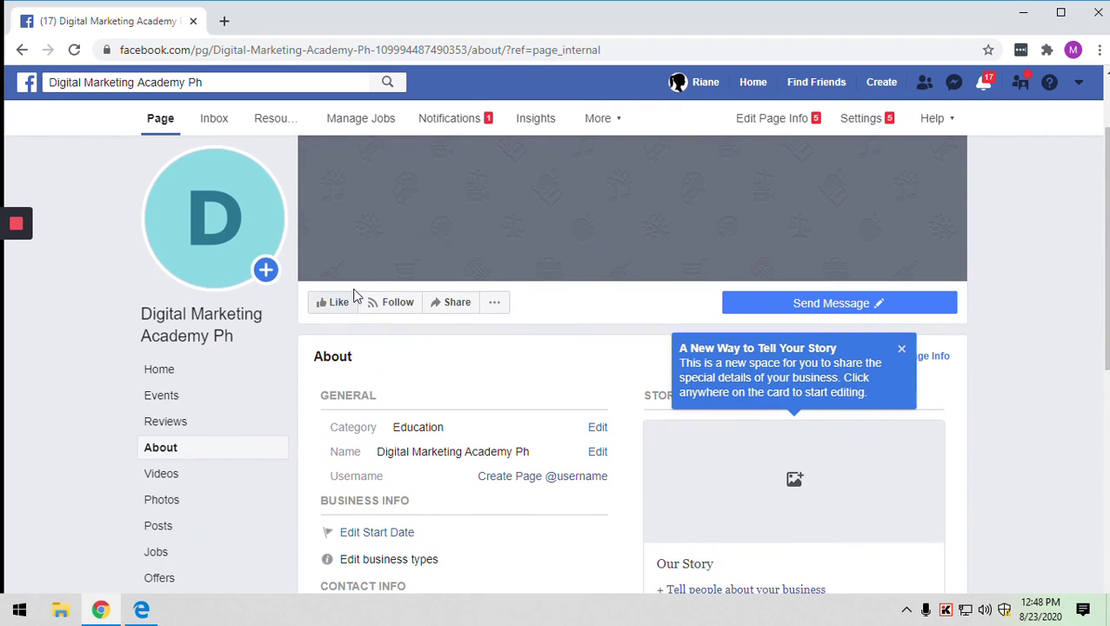
pyautogui.click(198, 373)
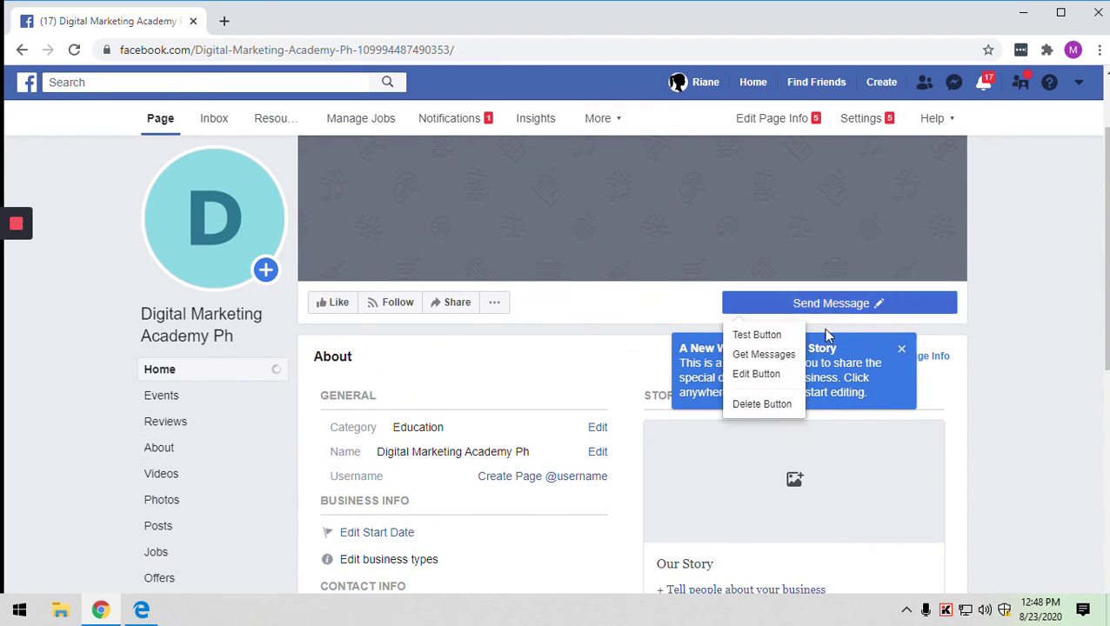